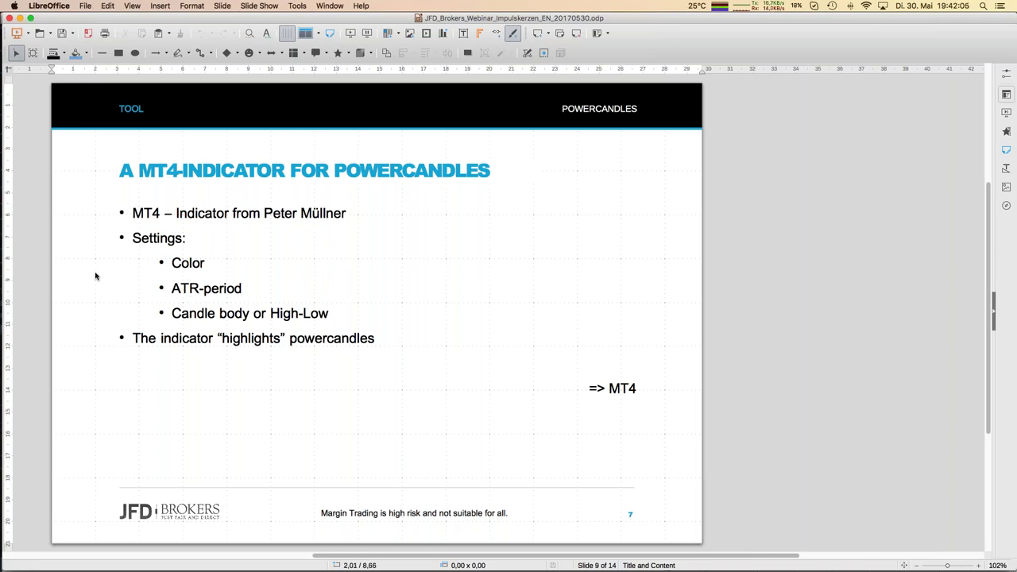
Bring MT4 forward and open a new EURUSD chart window from Market Watch
mouse_move(1, 342)
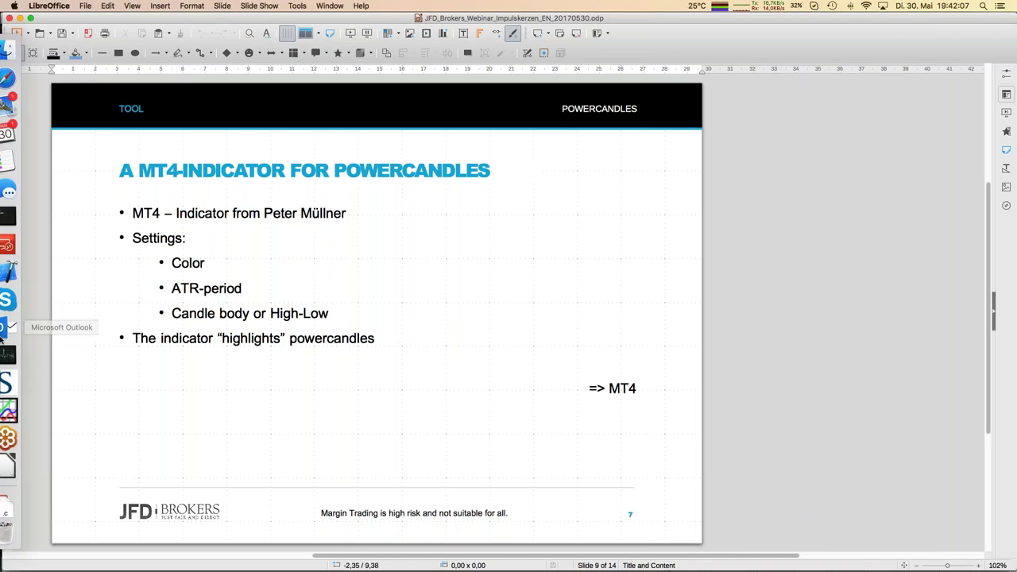
click(18, 382)
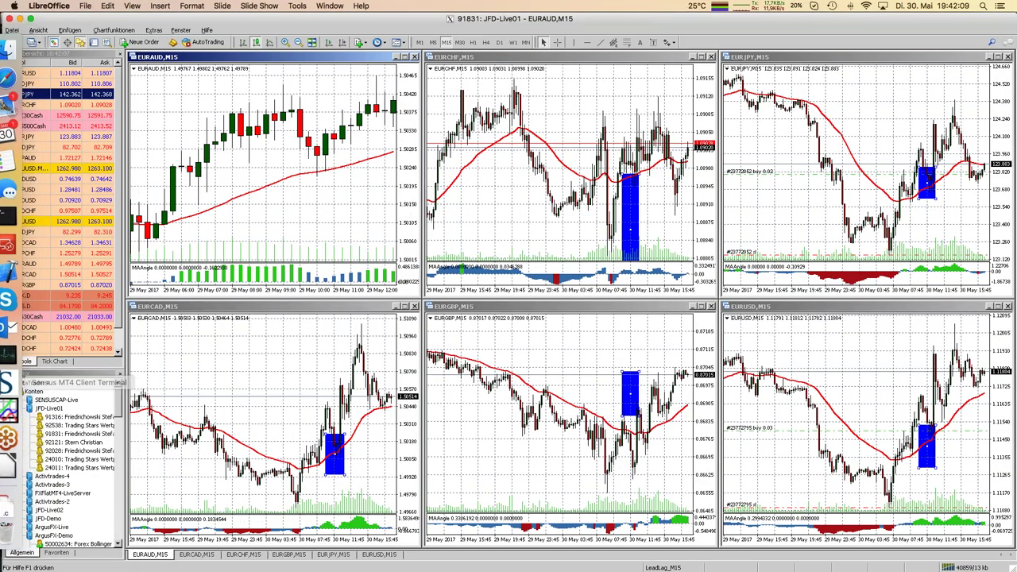
click(28, 73)
right_click(28, 73)
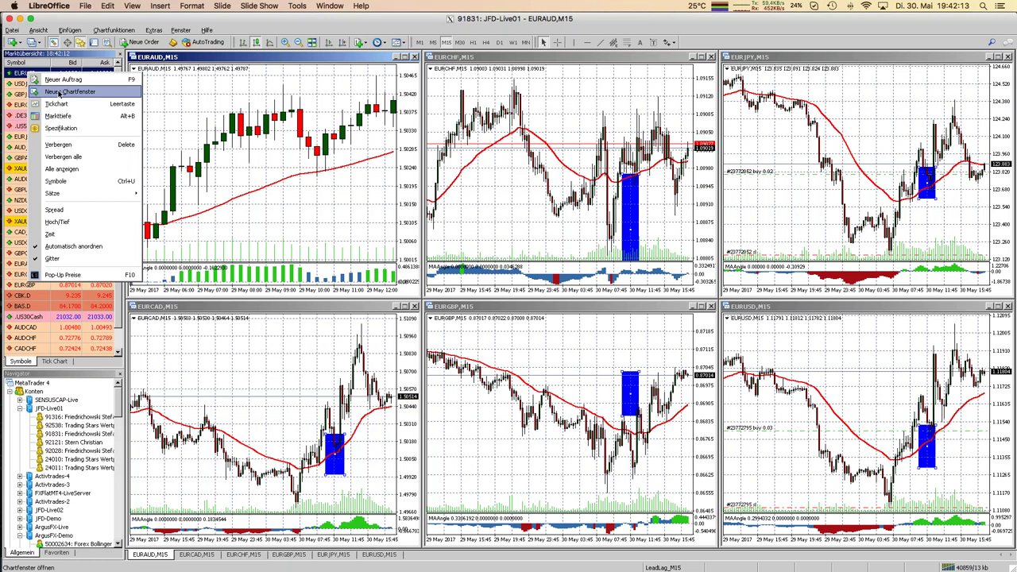
click(59, 93)
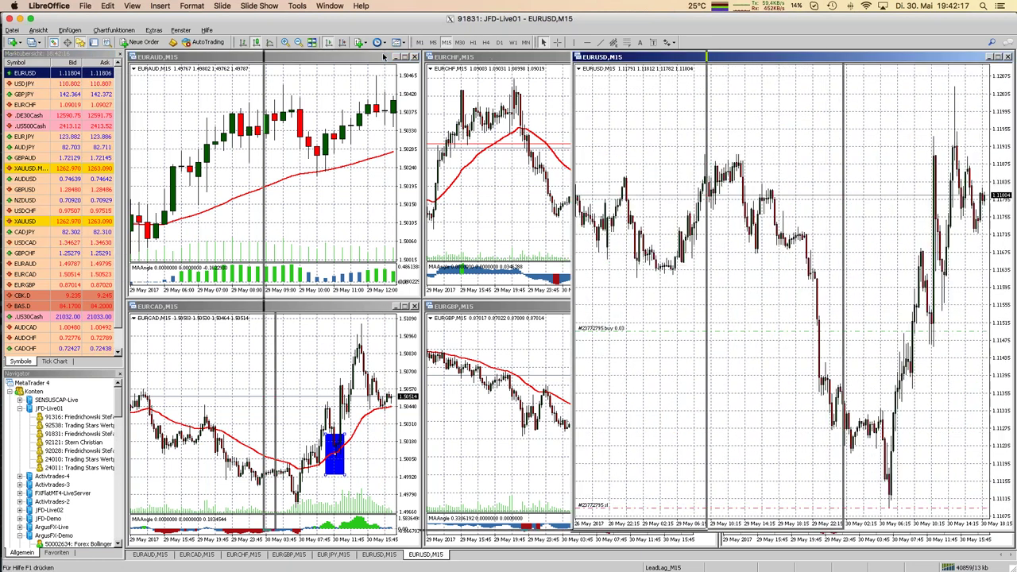
Tile and resize the EURUSD chart to fill the workspace, switched to H1
key(alt+r)
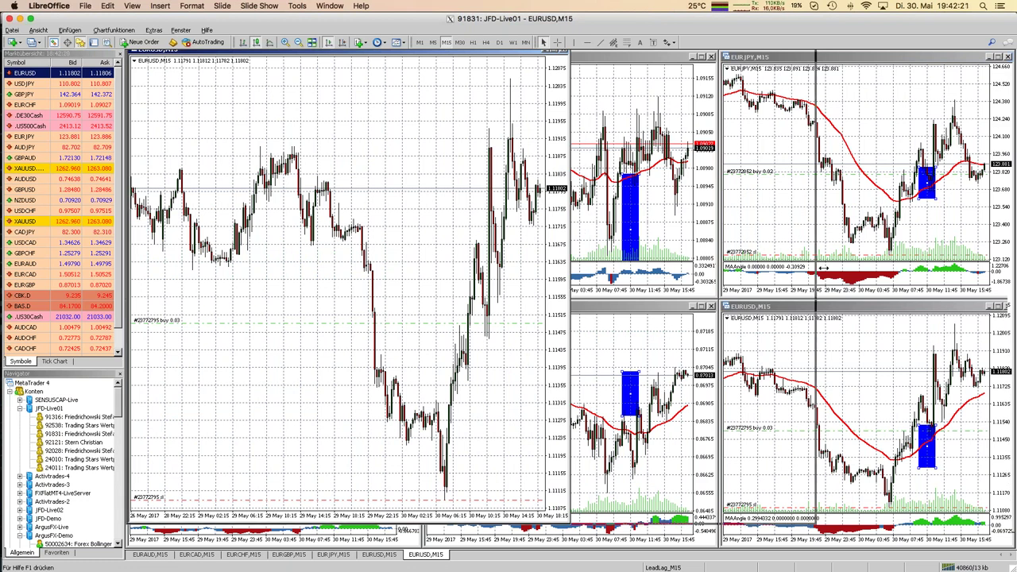
drag(832, 268, 818, 268)
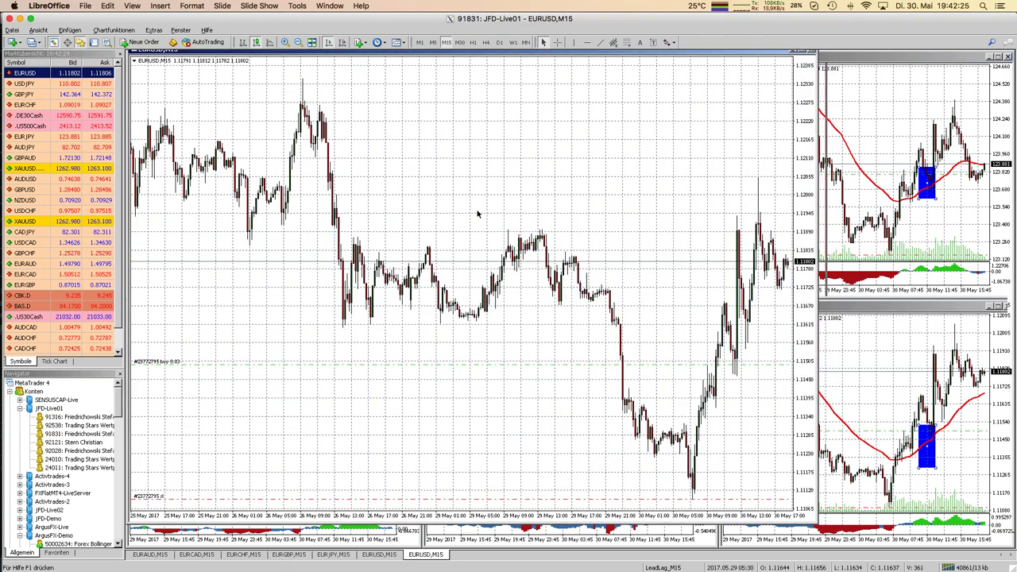
drag(467, 58, 466, 67)
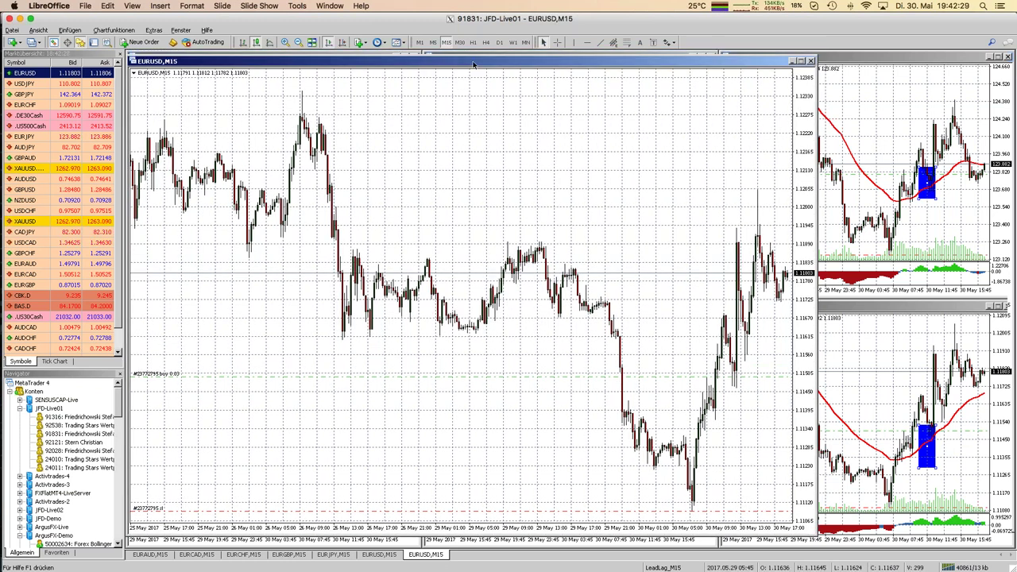
click(472, 43)
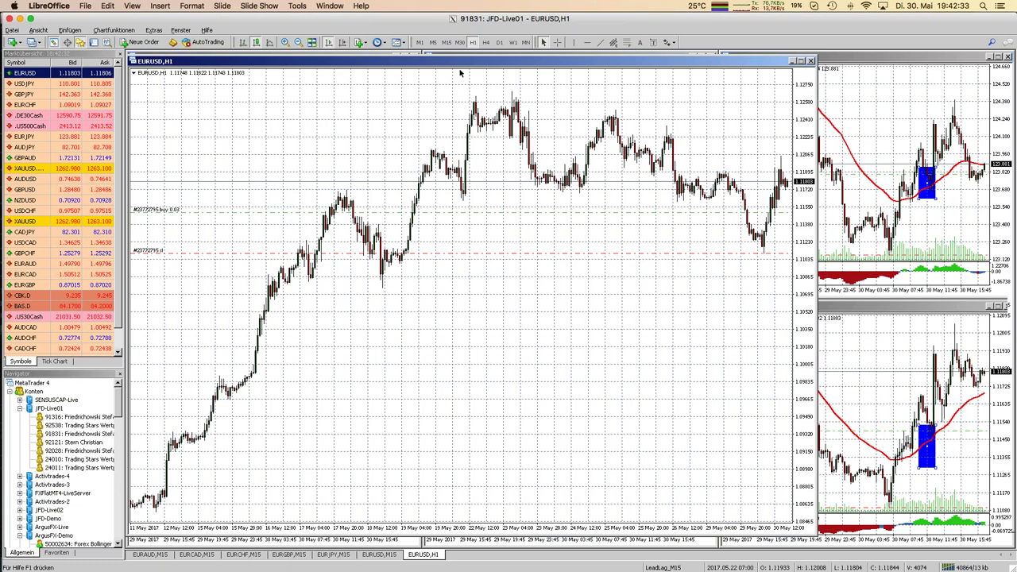
Zoom in on the EURUSD H1 chart so roughly the last week fills it
click(283, 43)
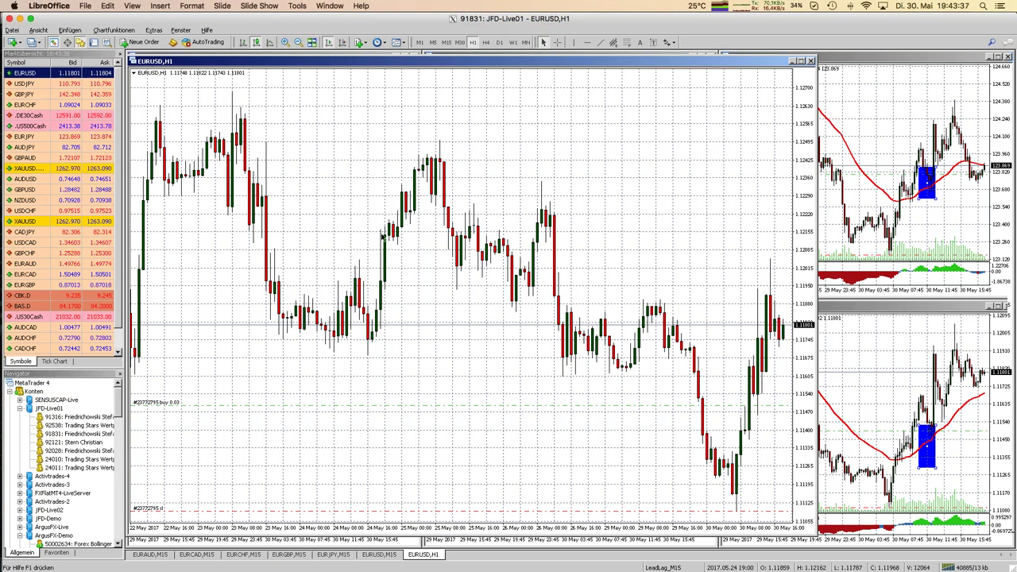
Drag JFDGiantCandle from the Navigator's indicators onto the EURUSD chart and reposition its settings dialog
click(10, 391)
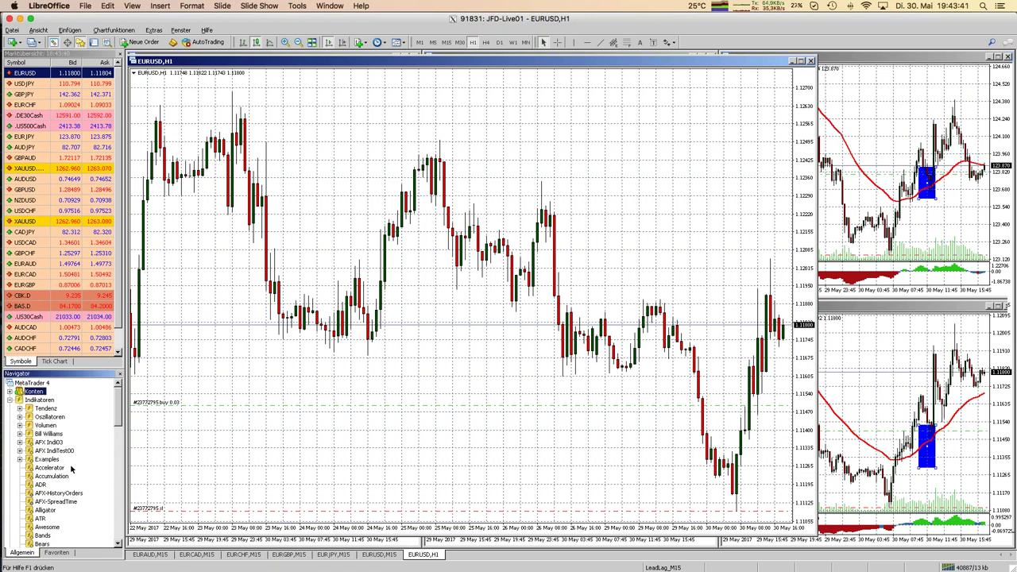
click(118, 527)
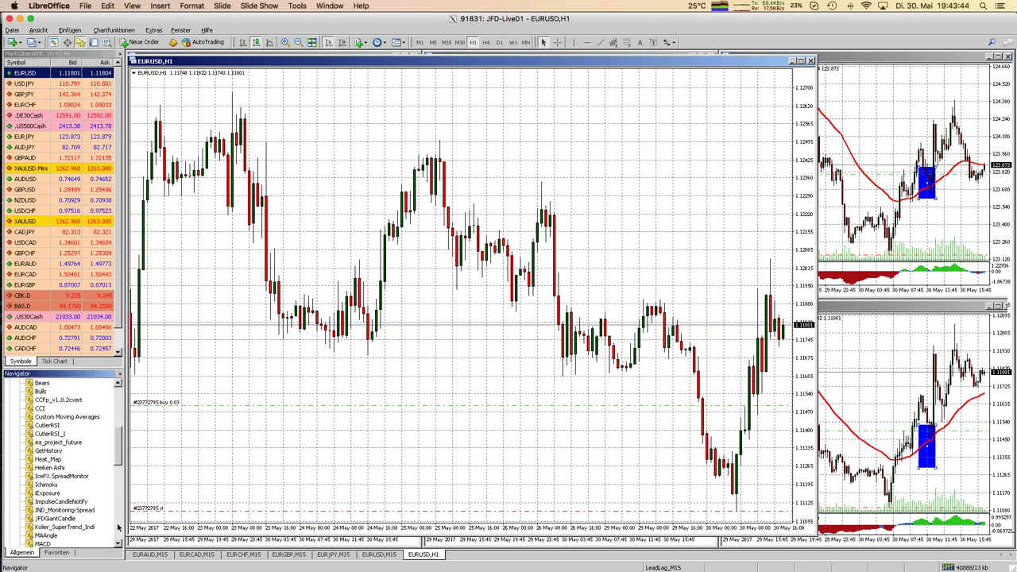
click(51, 519)
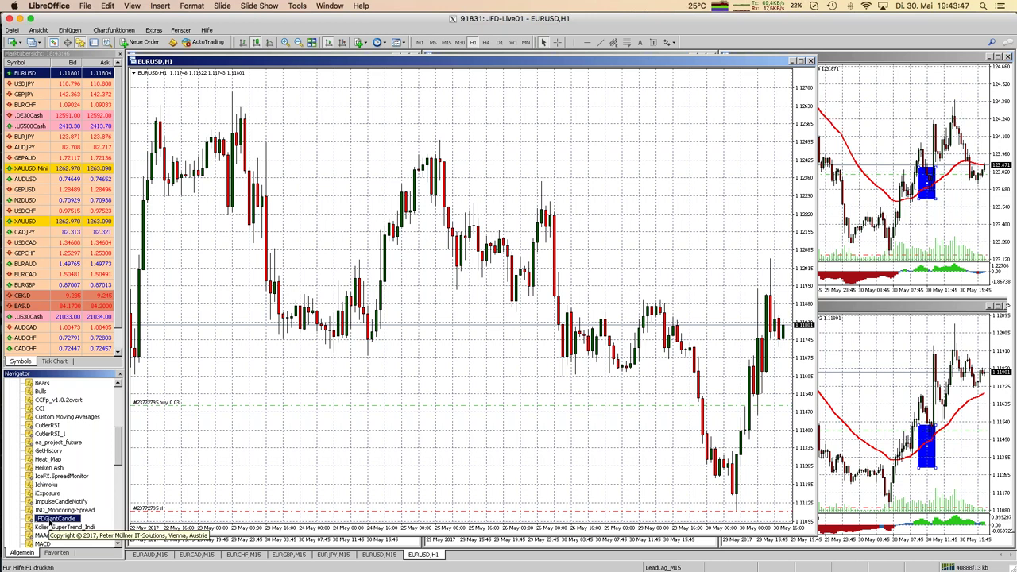
drag(362, 220, 356, 215)
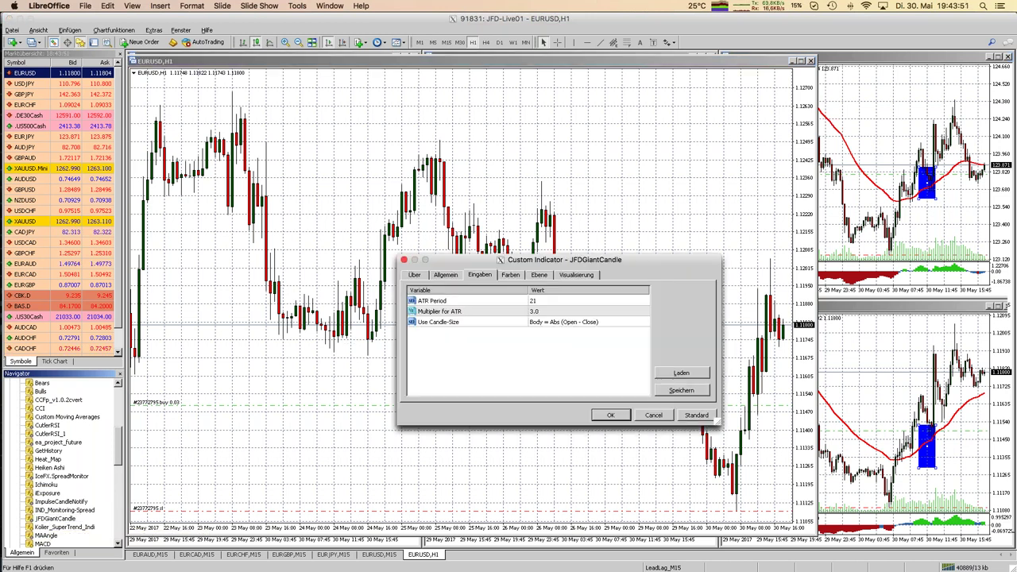
drag(555, 264, 460, 194)
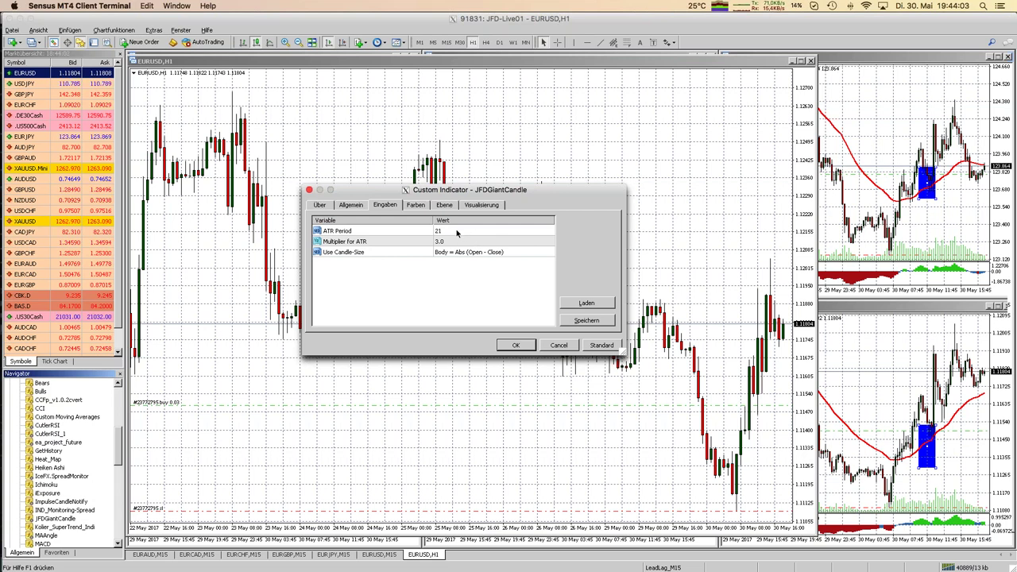
Apply JFDGiantCandle with ATR Period 48, Multiplier 3.0 and Body = Abs (Open - Close) candle size
click(457, 231)
click(457, 231)
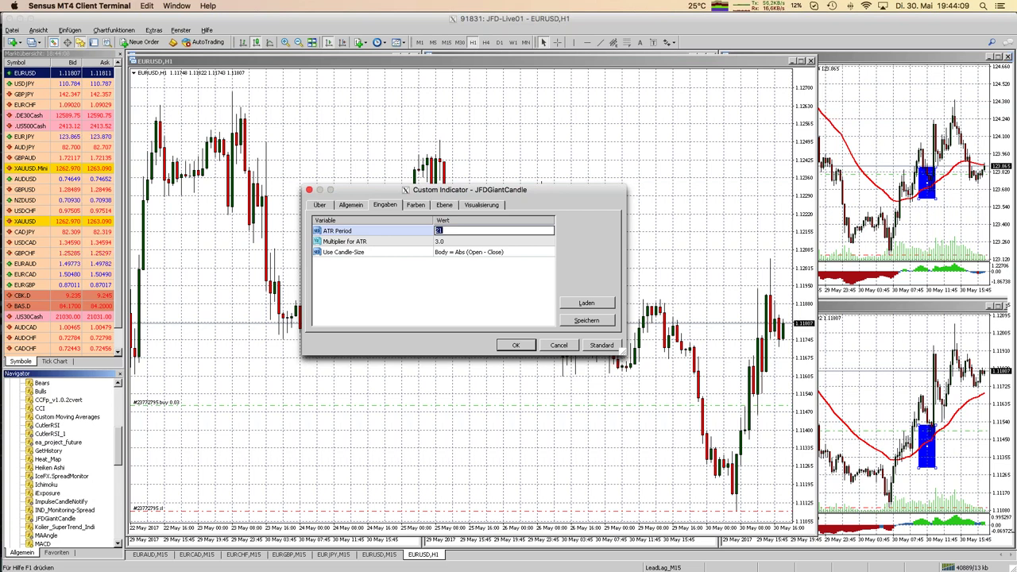
text(24)
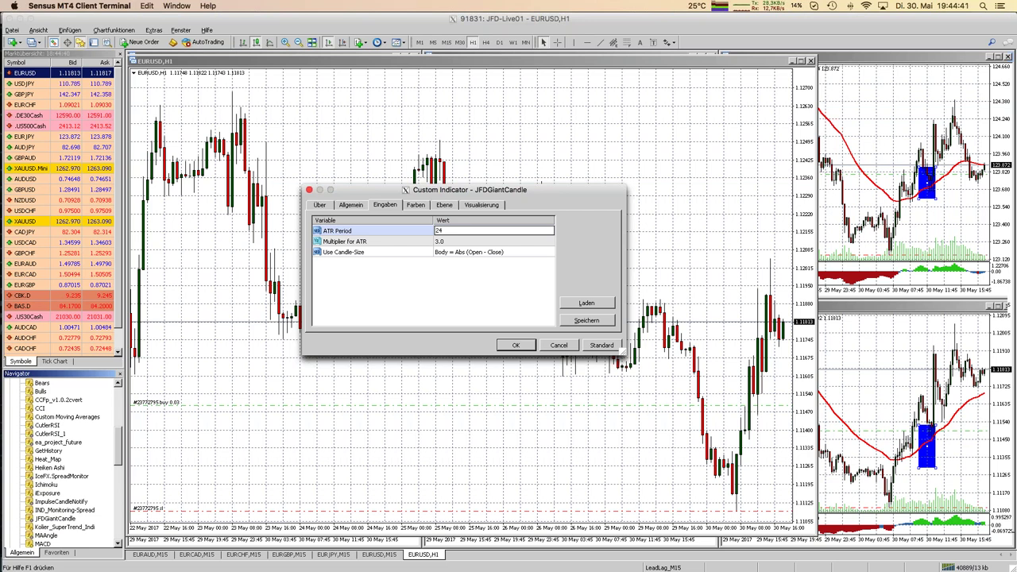
key(BackSpace)
key(BackSpace)
click(471, 253)
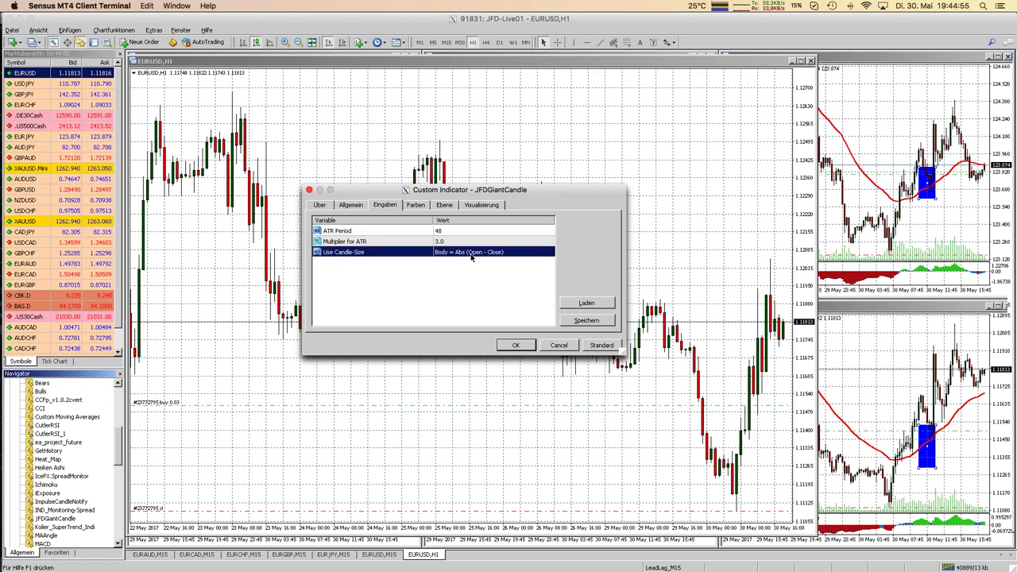
click(495, 252)
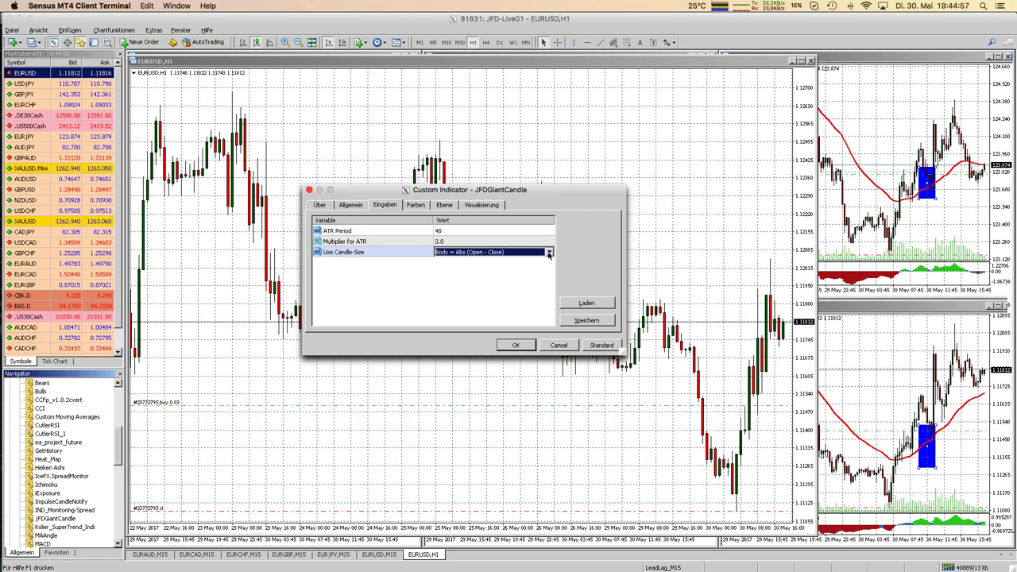
click(548, 253)
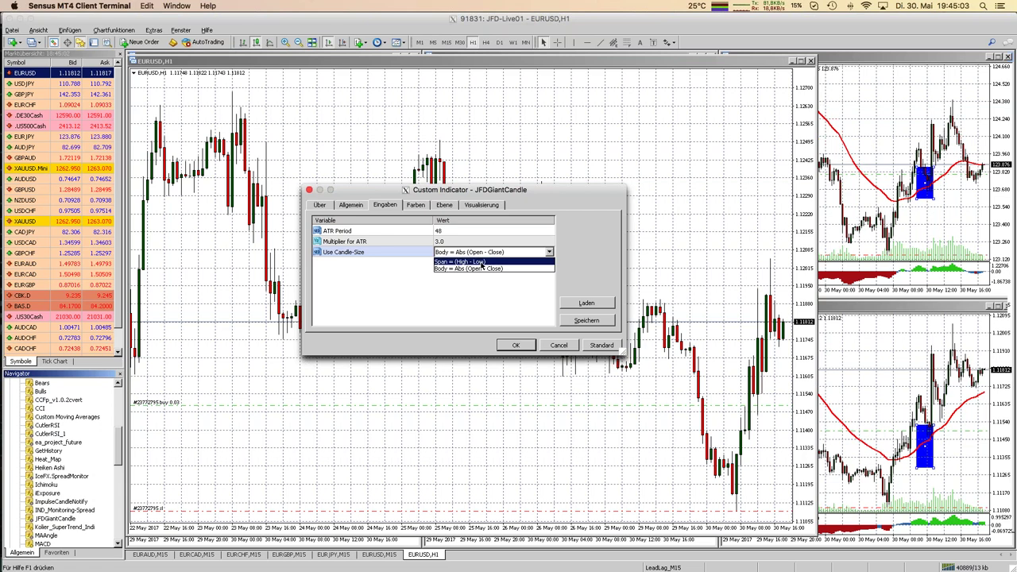
click(477, 270)
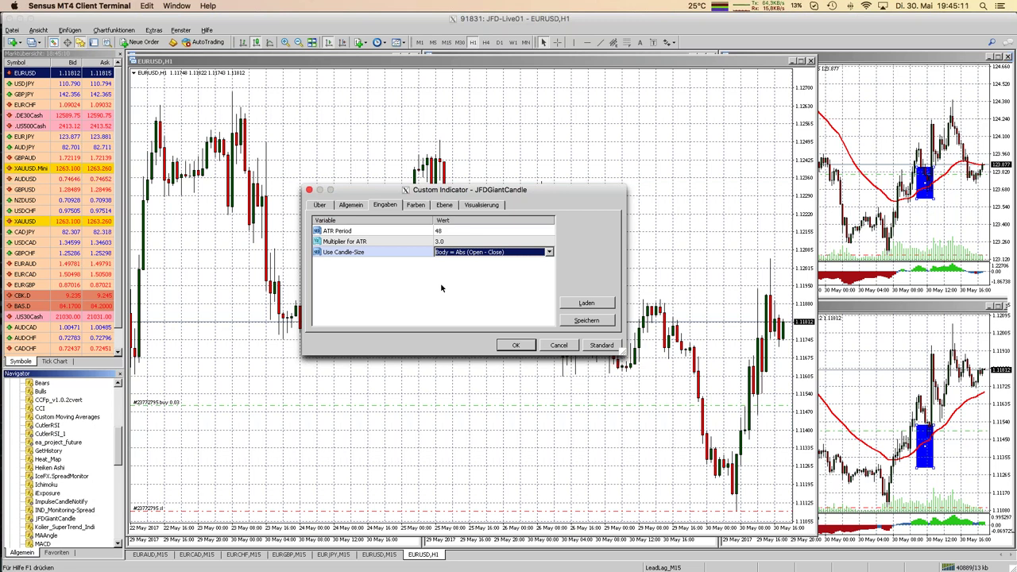
click(520, 347)
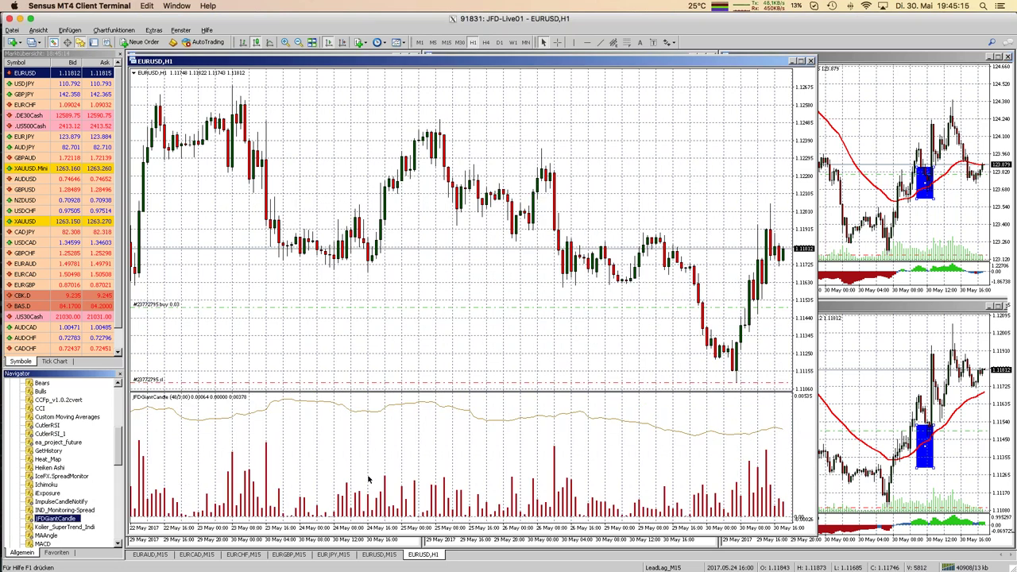
Zoom out to 11–30 May history and read the indicator value of the 12 May giant candle
click(300, 44)
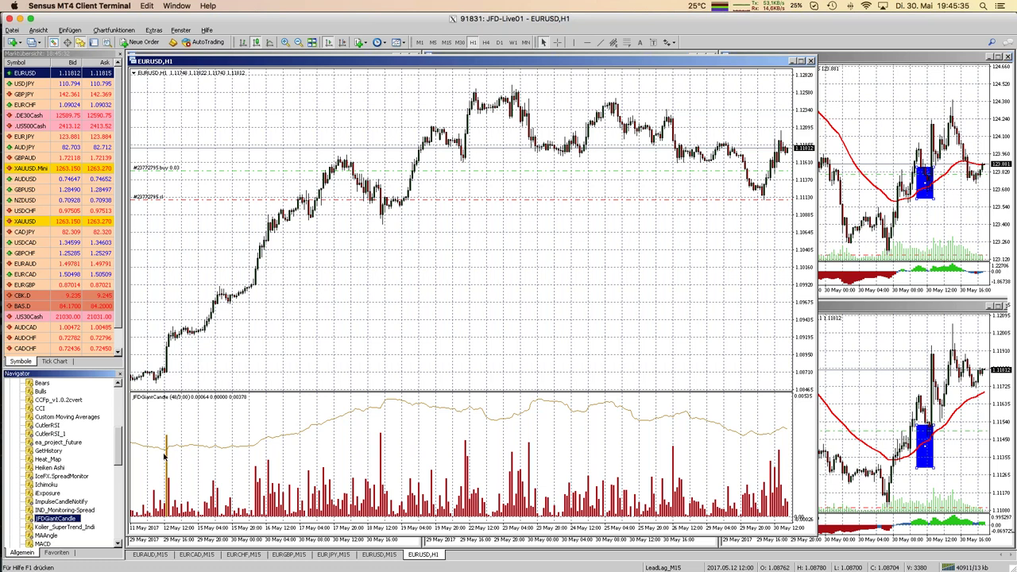
mouse_move(164, 455)
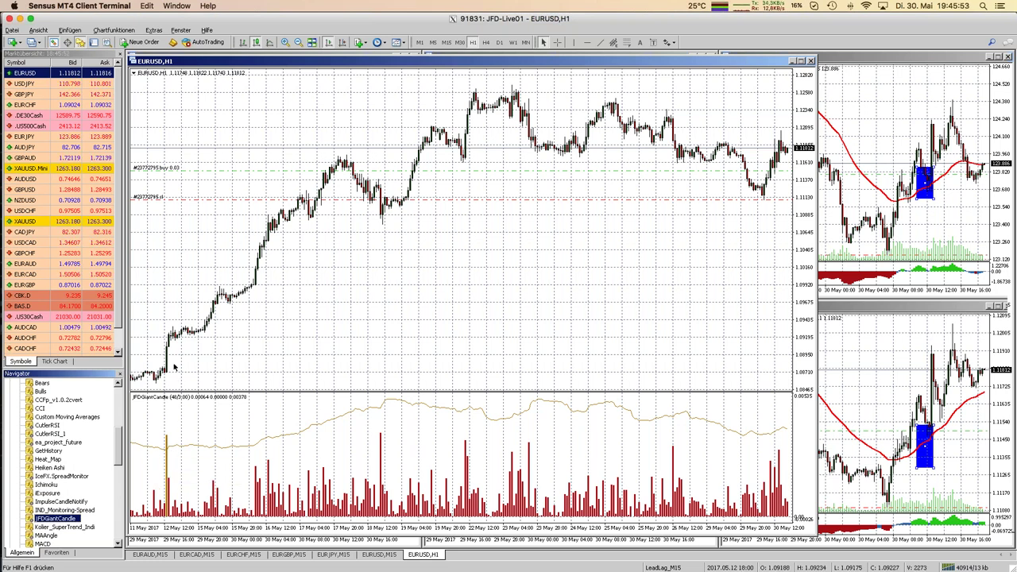
mouse_move(167, 350)
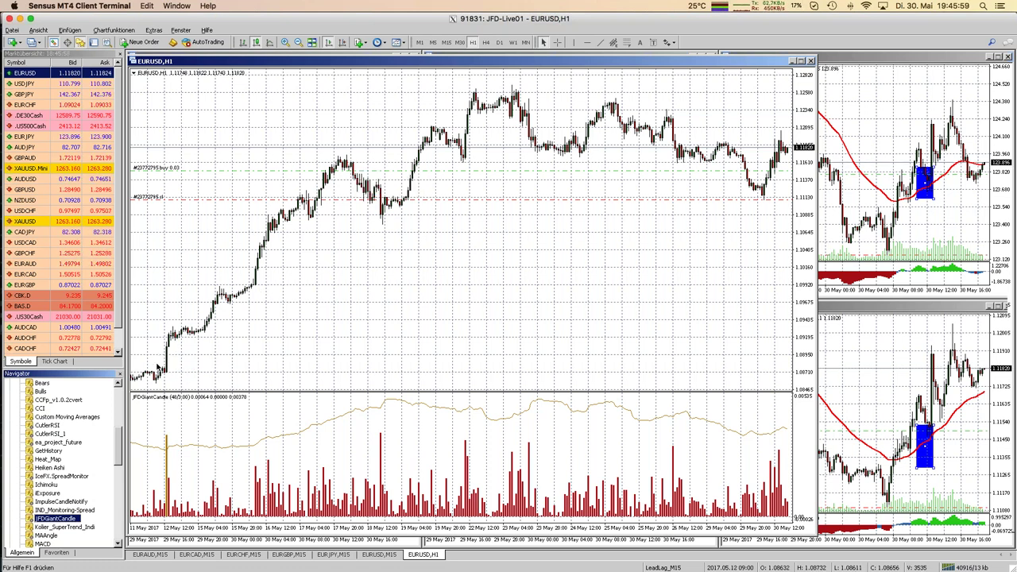
mouse_move(158, 370)
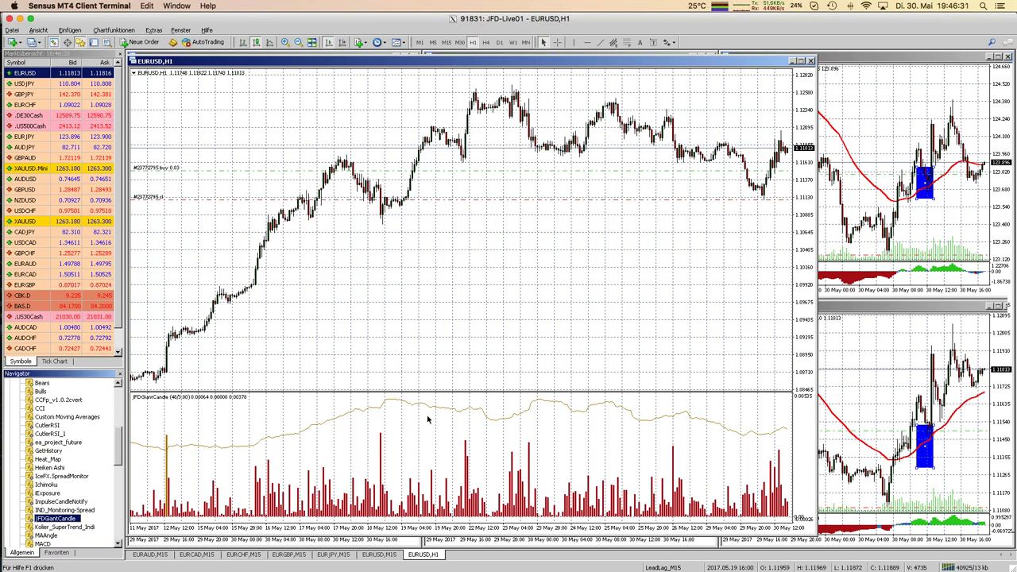
mouse_move(425, 415)
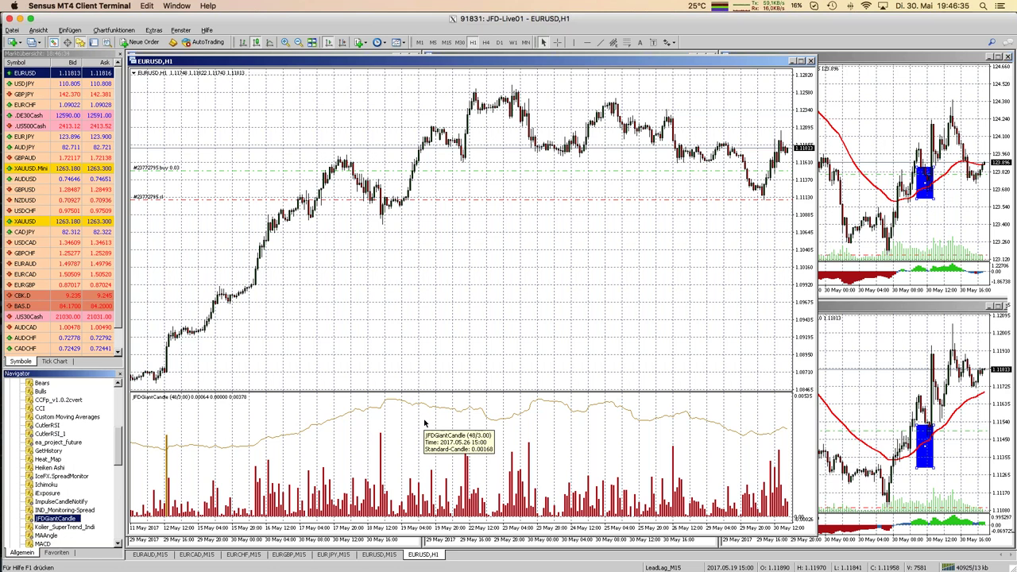
Change the JFDGiantCandle ATR Period to 24 and apply it
click(381, 411)
double_click(381, 410)
click(450, 231)
click(450, 231)
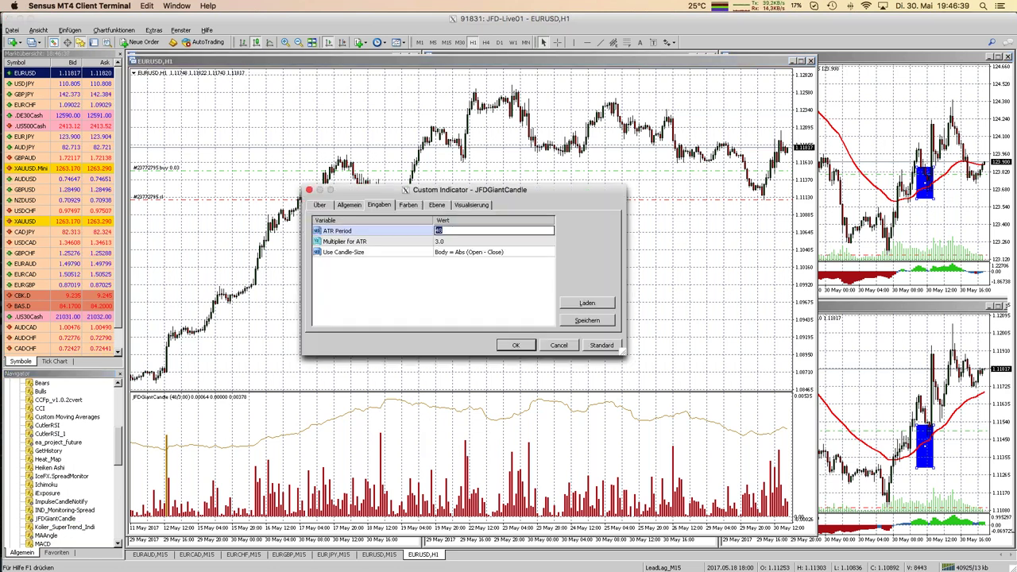
text(24)
click(518, 345)
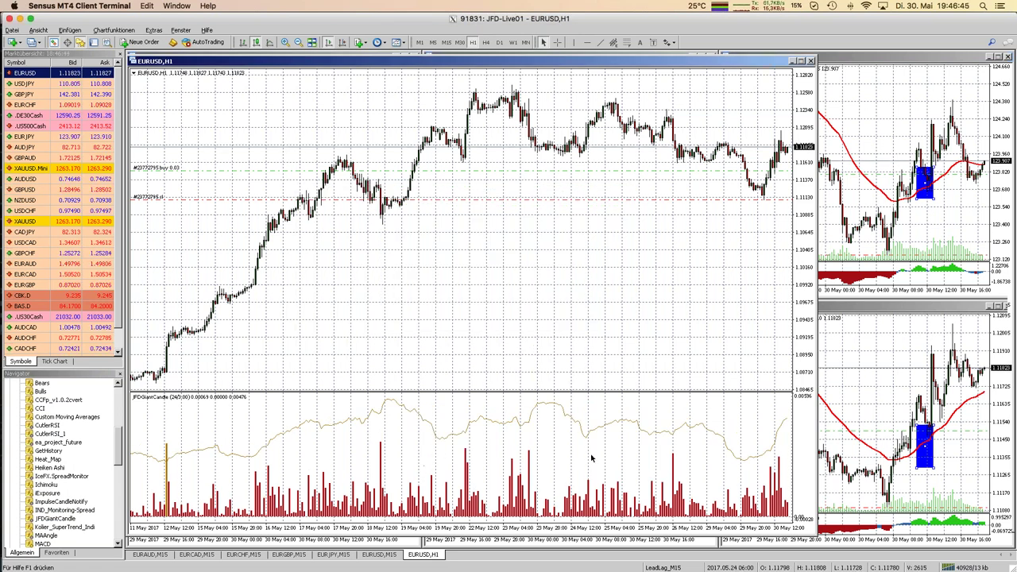
Set the Multiplier for ATR to 2.00, correcting it until it applies
double_click(455, 438)
double_click(451, 241)
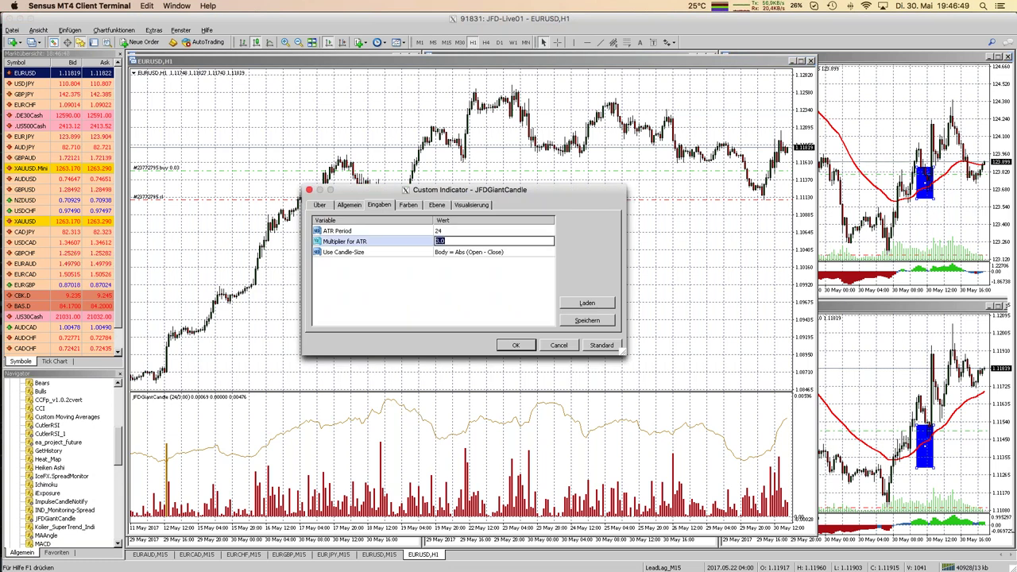
text(2)
click(515, 345)
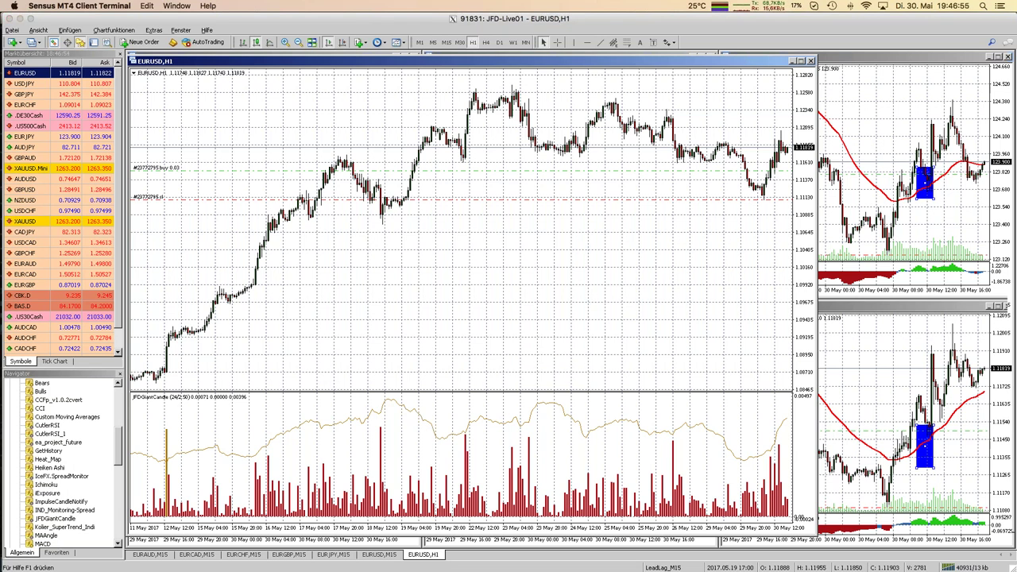
double_click(453, 429)
click(452, 242)
key(Up)
key(Down)
text(2)
click(515, 344)
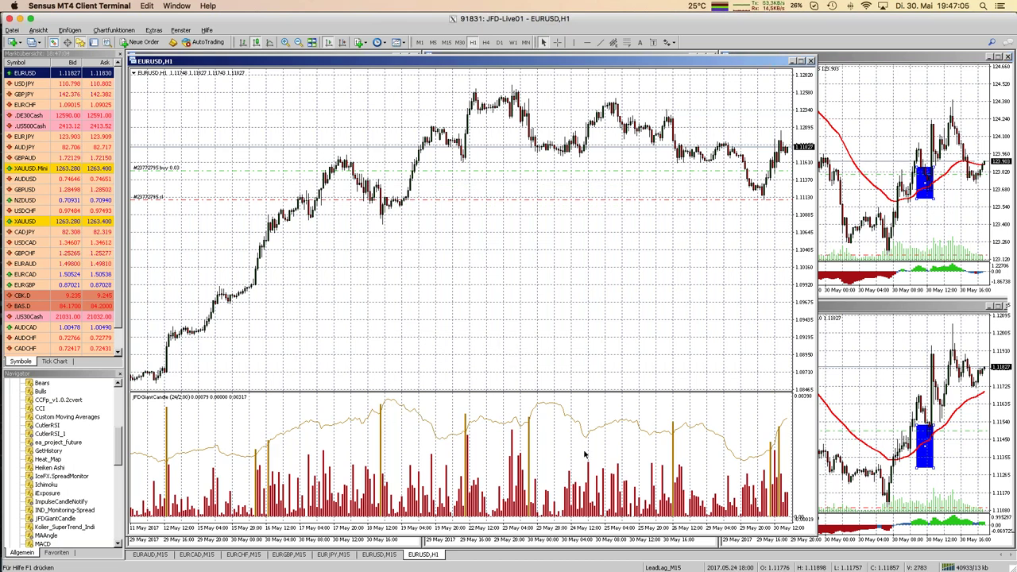
mouse_move(326, 399)
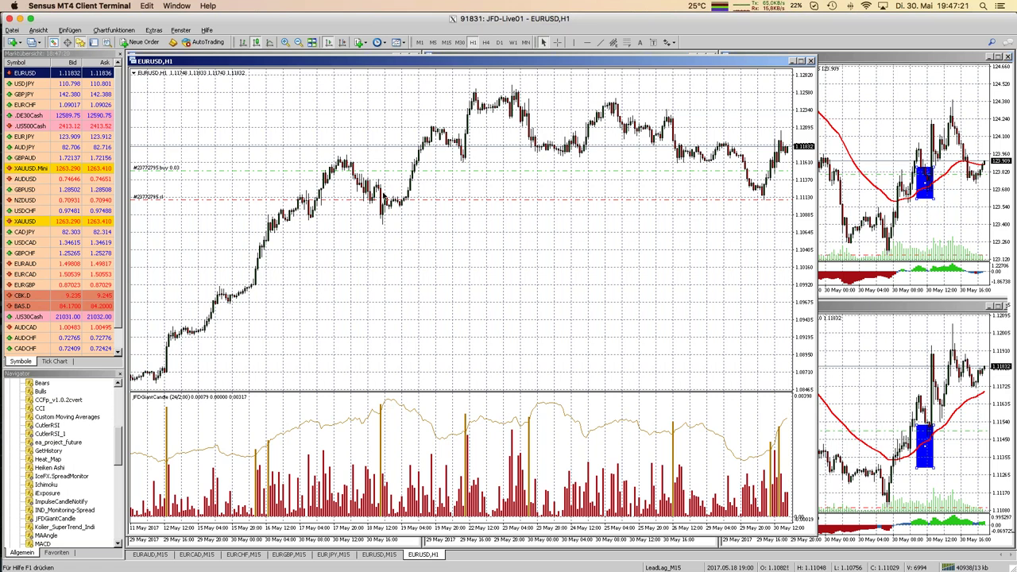
mouse_move(384, 194)
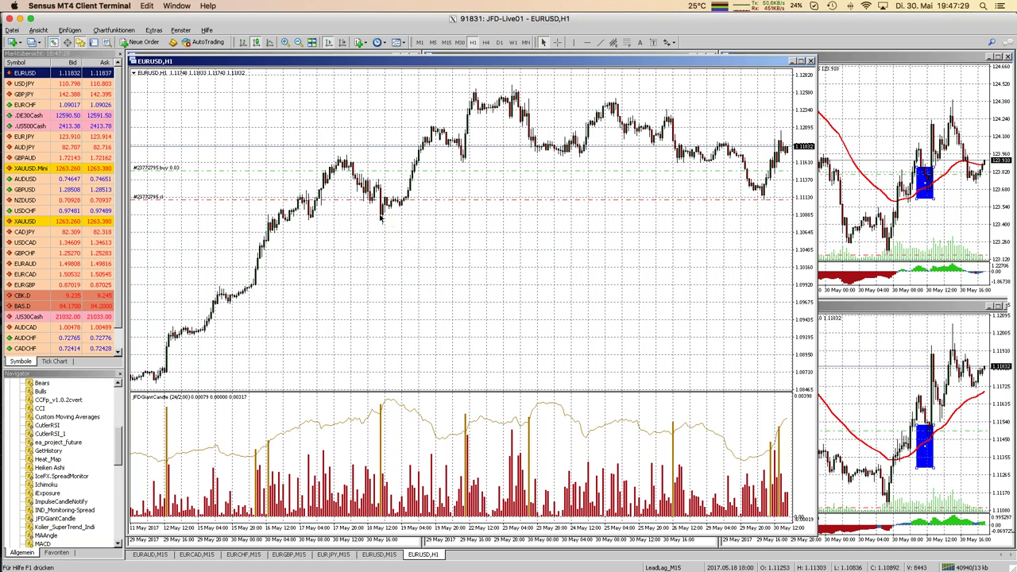
mouse_move(383, 216)
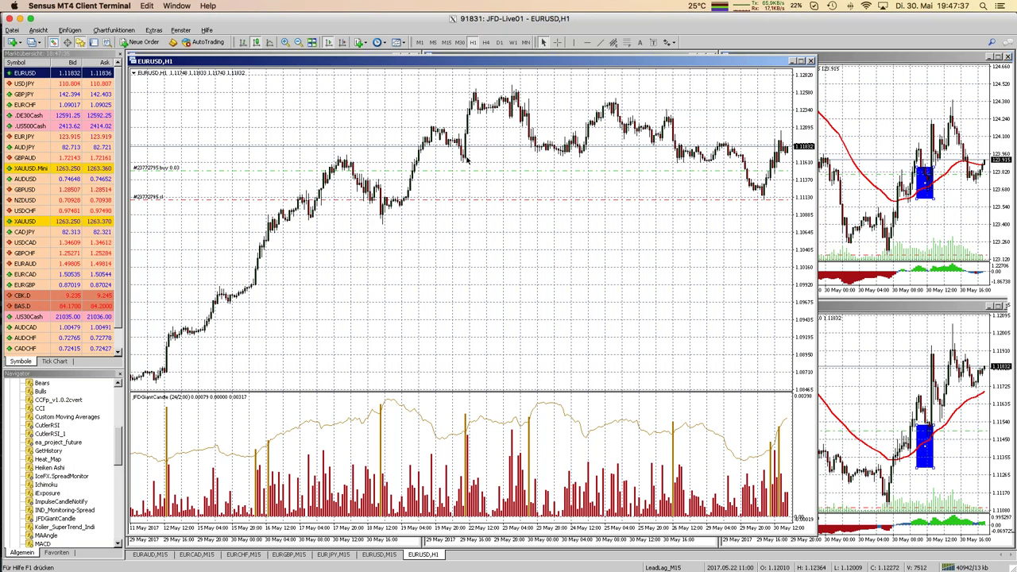
mouse_move(467, 137)
mouse_move(530, 143)
mouse_move(675, 151)
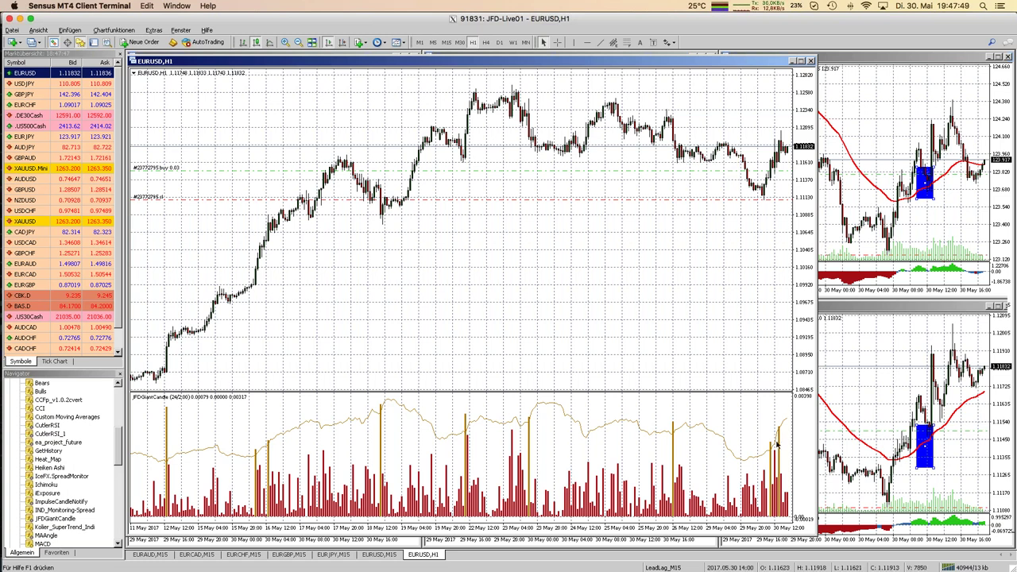
mouse_move(777, 437)
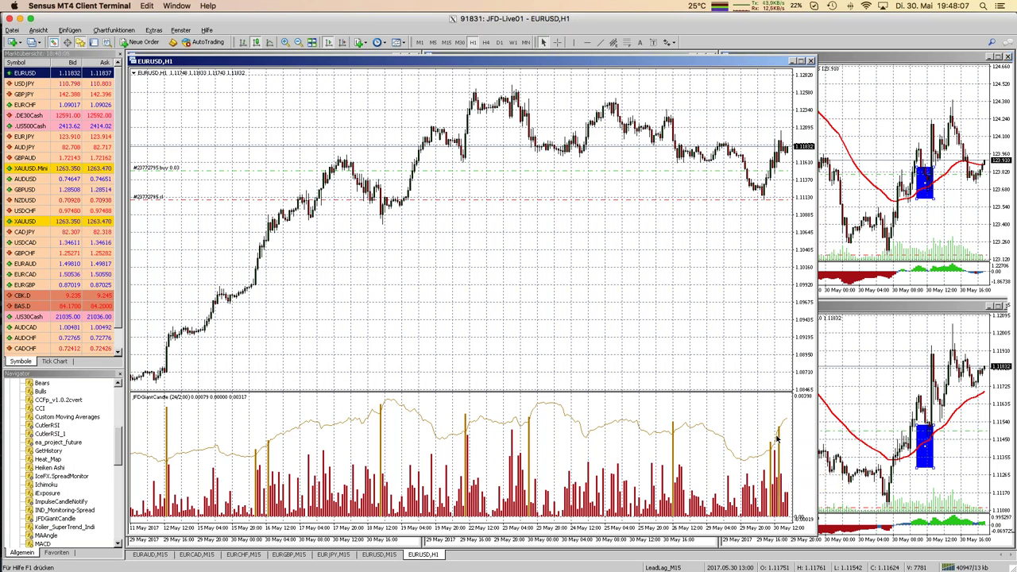
mouse_move(440, 400)
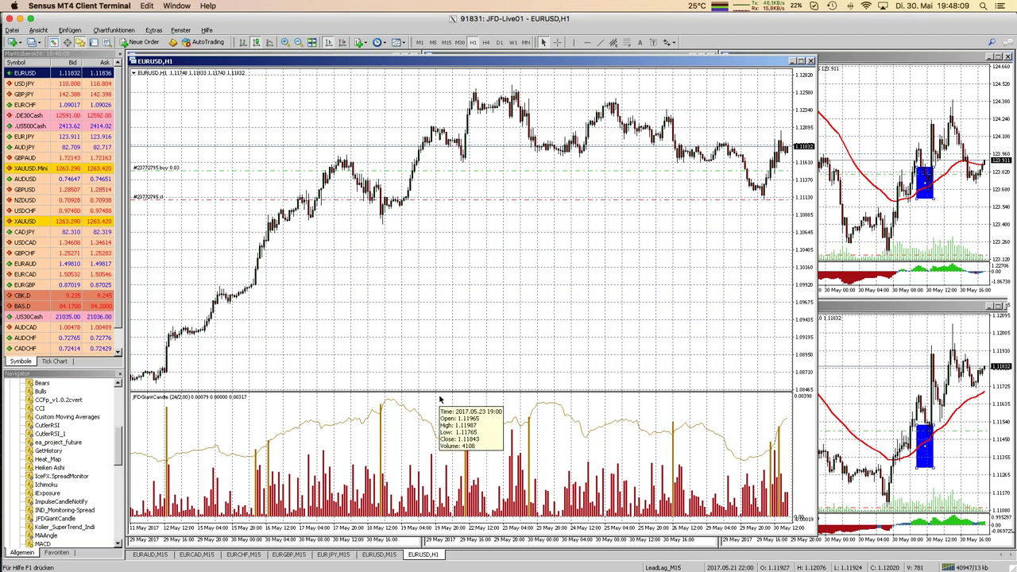
mouse_move(368, 449)
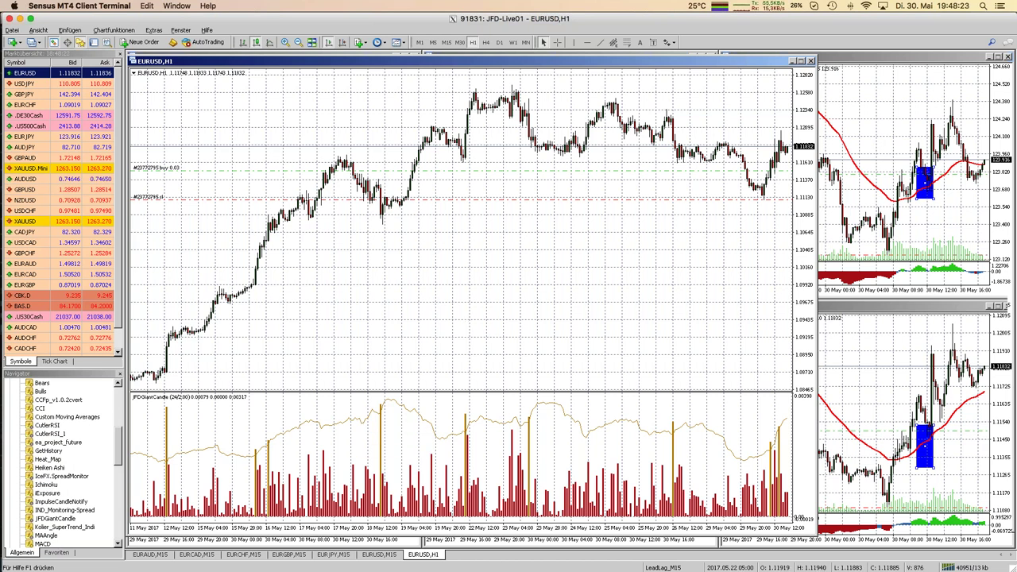
Switch EURUSD to M5 and inspect the standout 30 May giant candle flagged by JFDGiantCandle
click(433, 43)
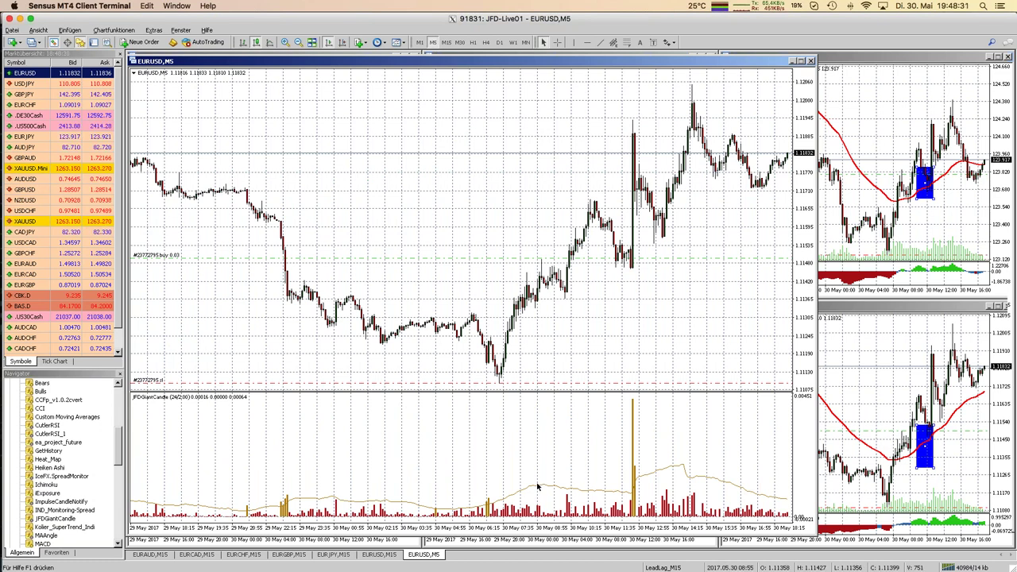
mouse_move(537, 486)
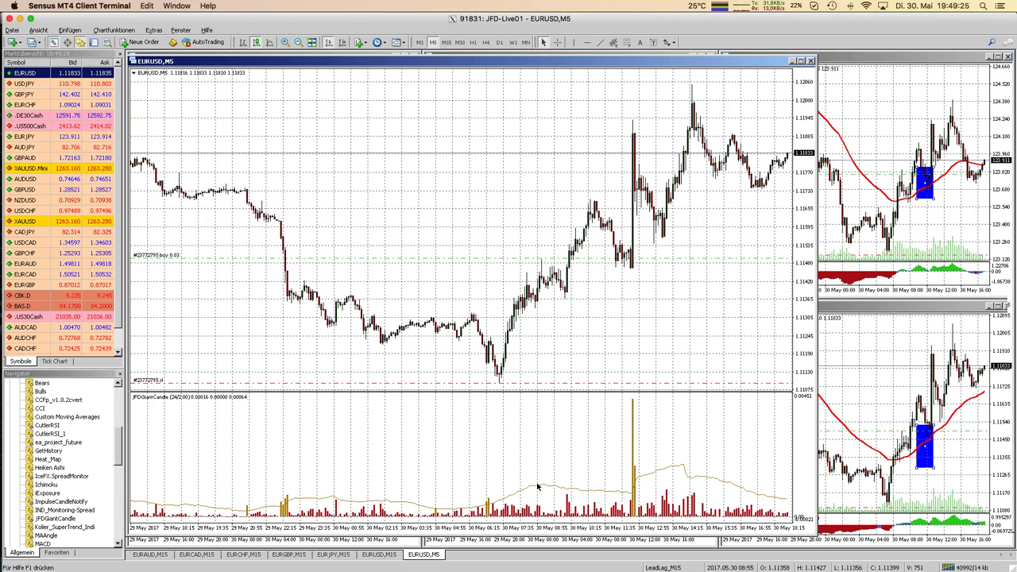
mouse_move(144, 407)
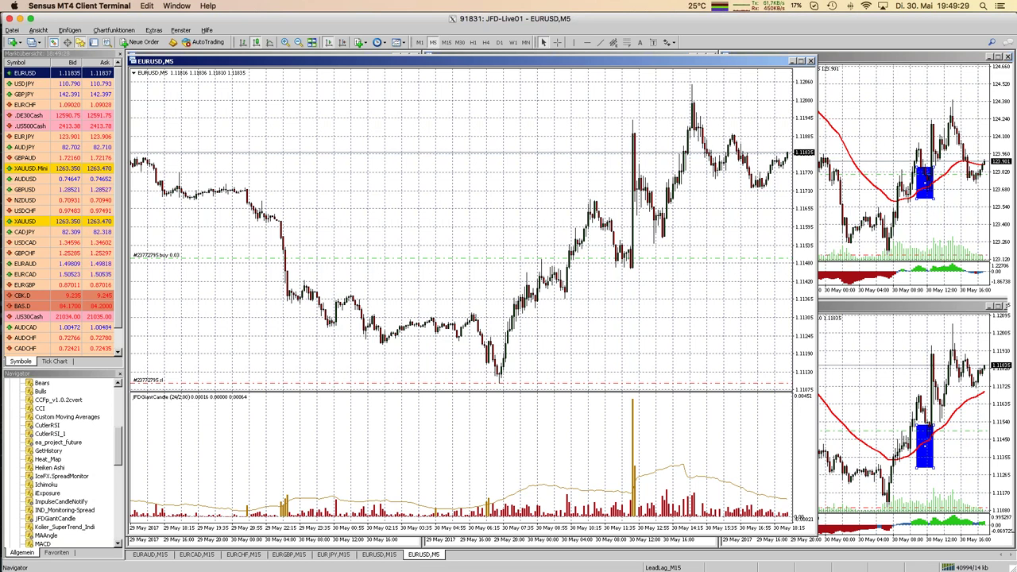
Browse the terminal data folder's MQL4 > Indicators directory, then close the file browser
click(12, 30)
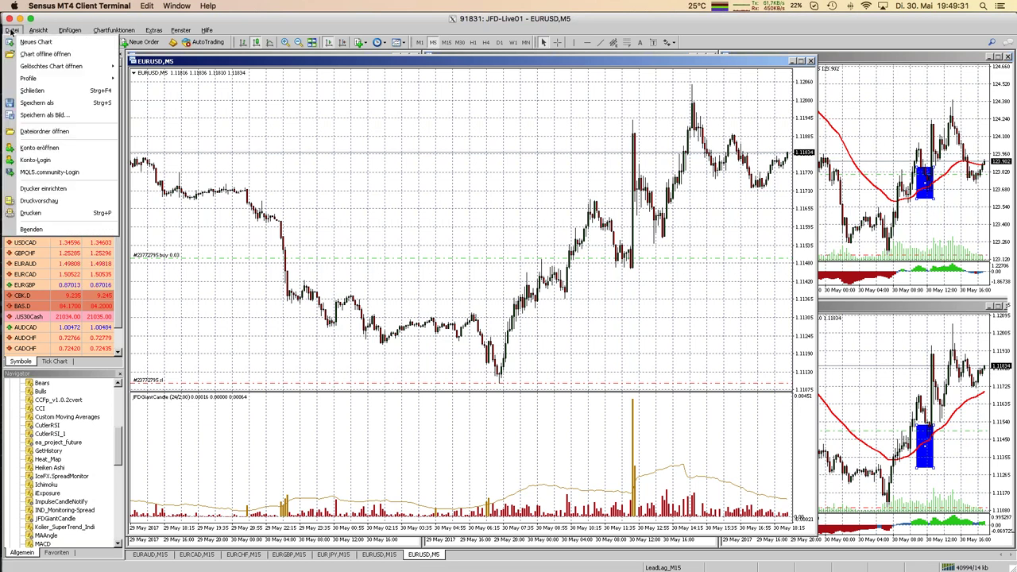
click(32, 133)
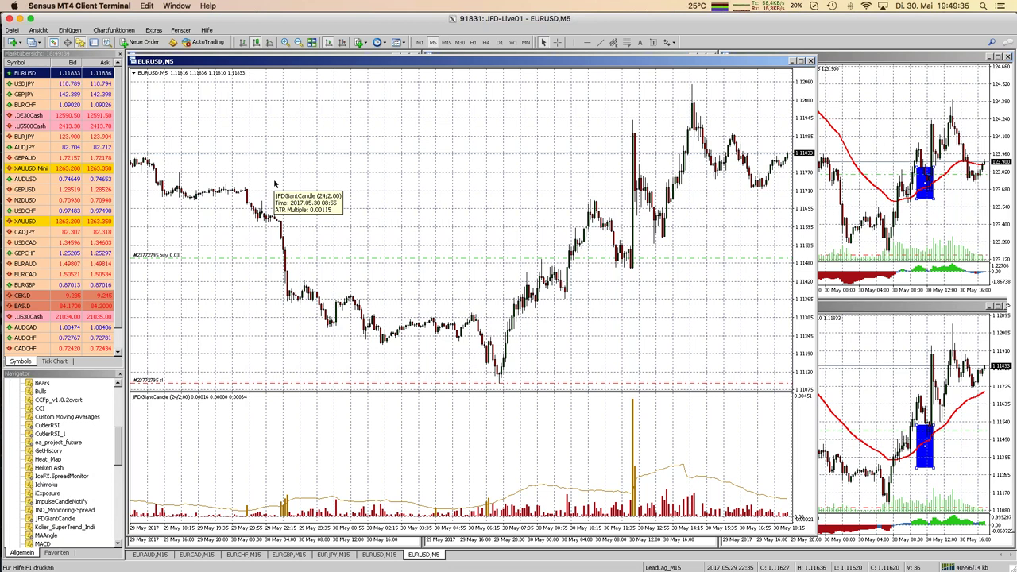
double_click(102, 100)
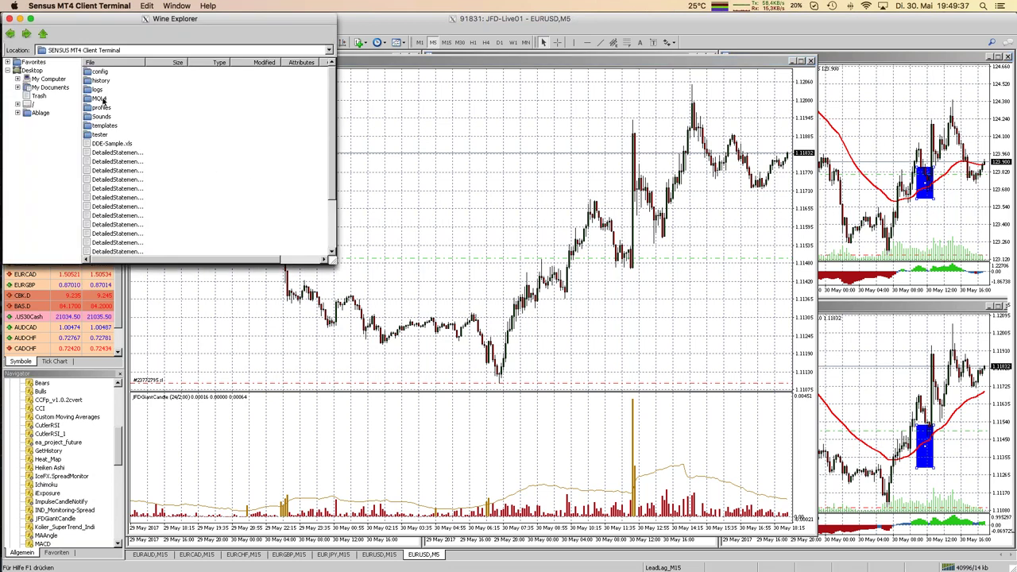
double_click(106, 108)
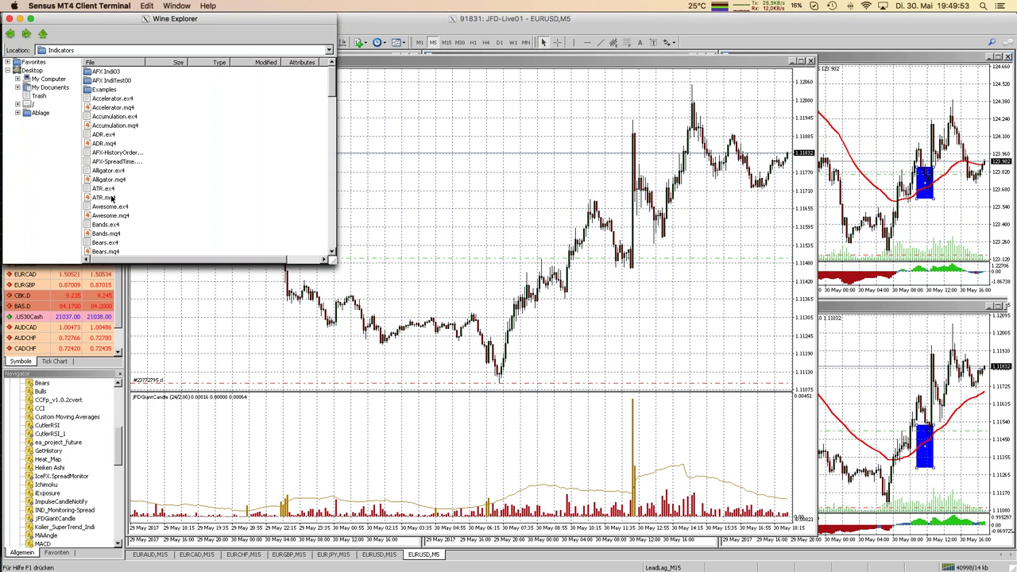
click(9, 19)
Return the EURUSD chart to the H1 timeframe
mouse_move(407, 293)
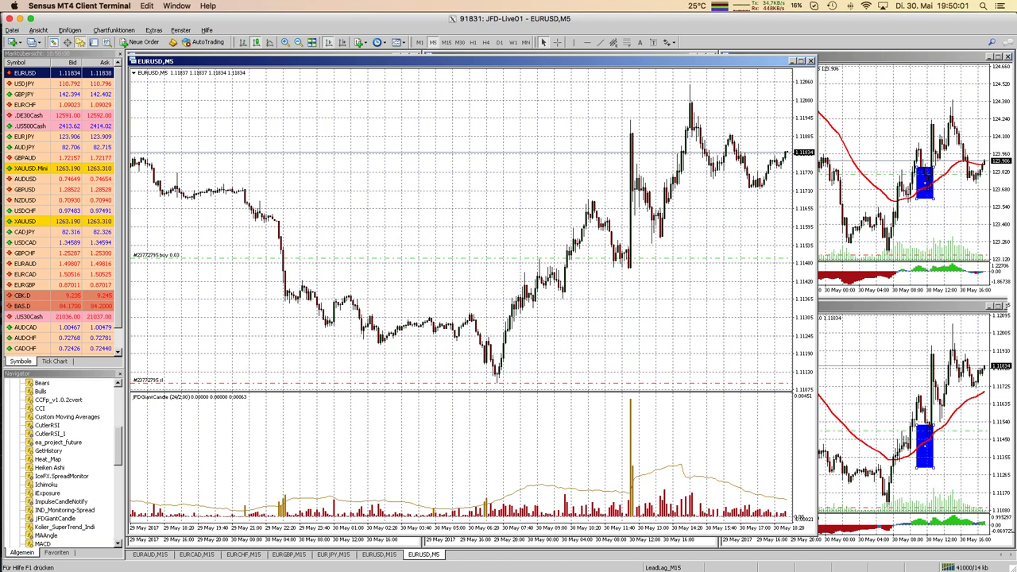
click(472, 43)
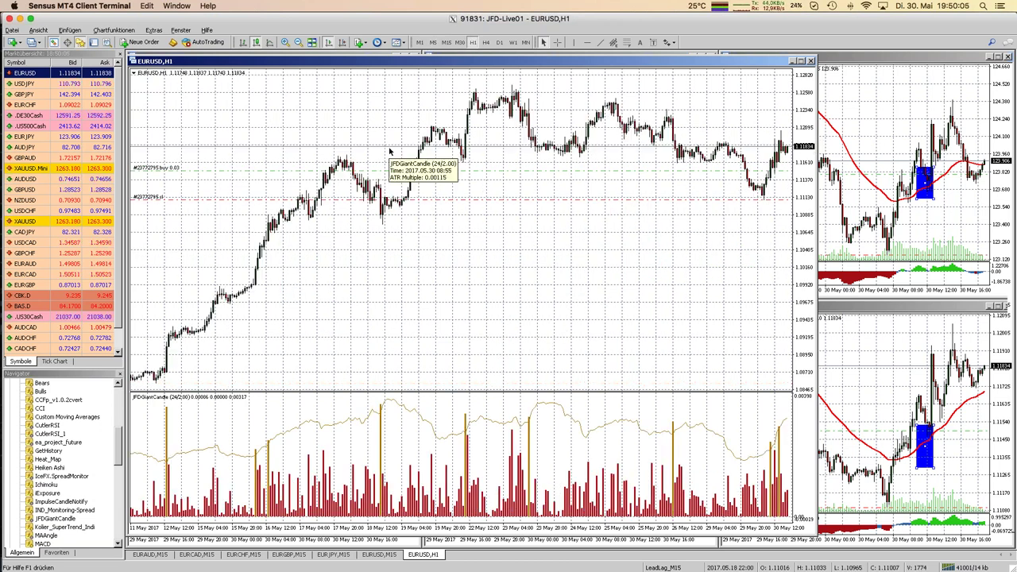
mouse_move(3, 353)
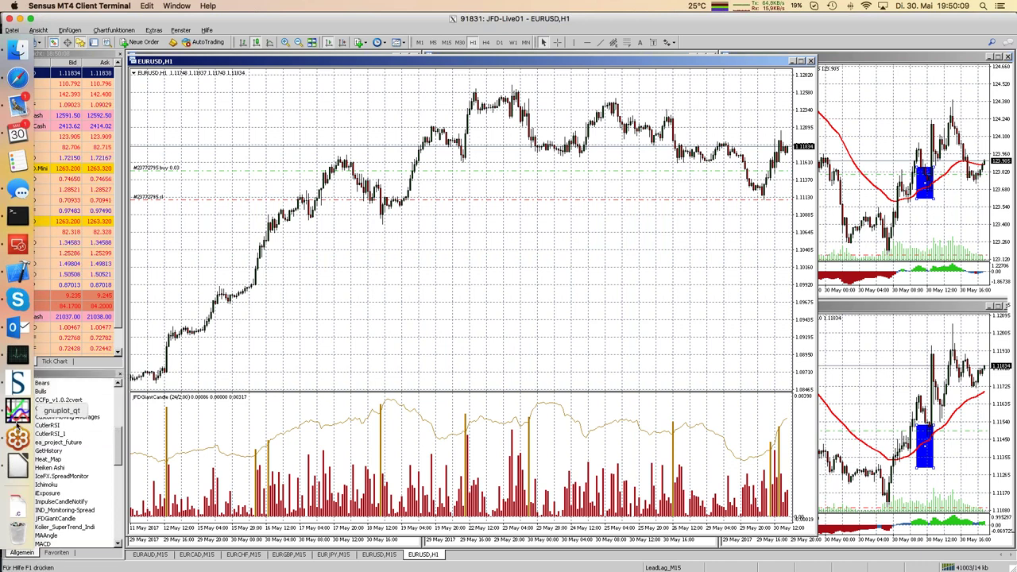
Switch to LibreOffice Impress and advance to slide 10, 'Powercandles are "Black Swans"'
click(17, 465)
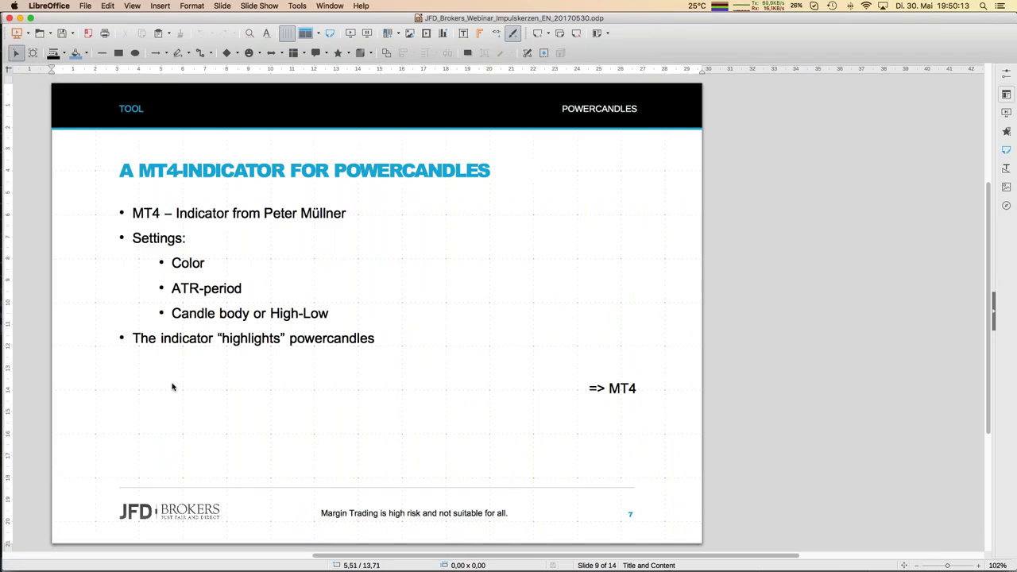
key(Page_Down)
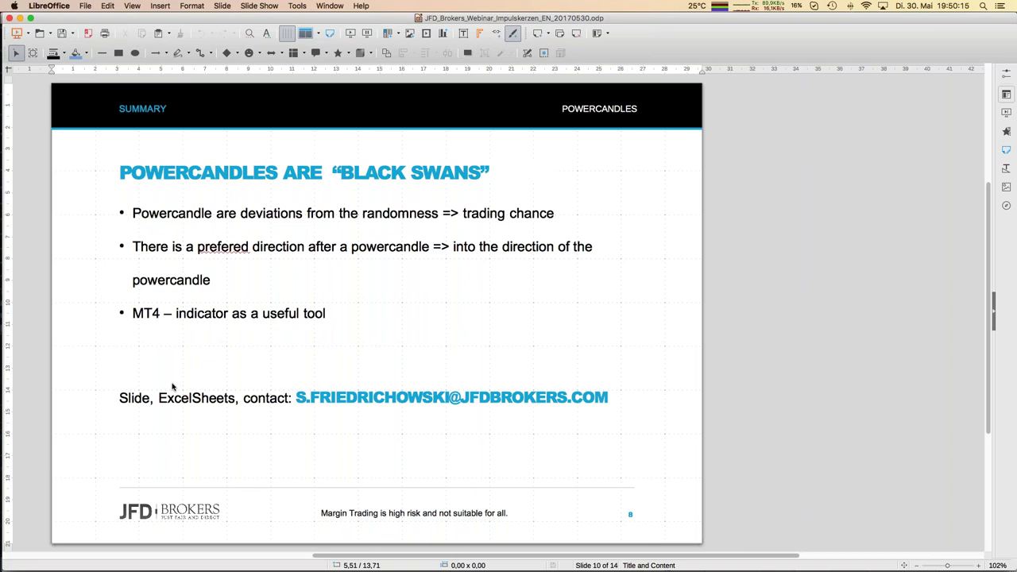